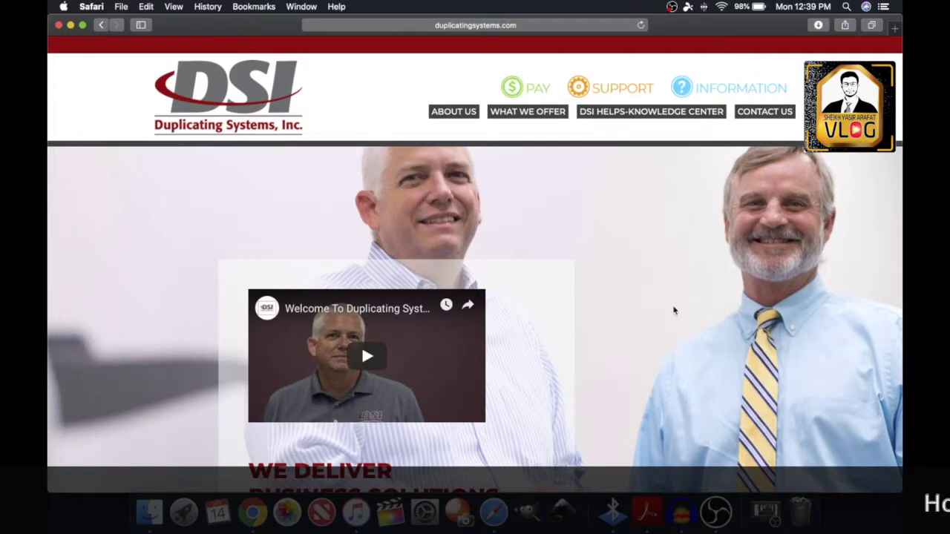
Load usa.canon.com in a new browser tab and go to its drivers and downloads support page
left_click(892, 29)
type("usa.canon.com")
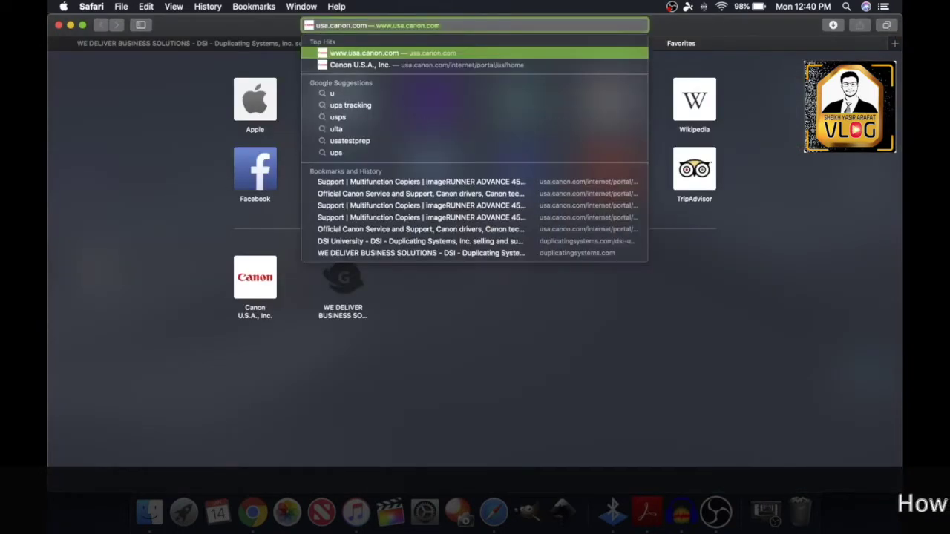
key("Return")
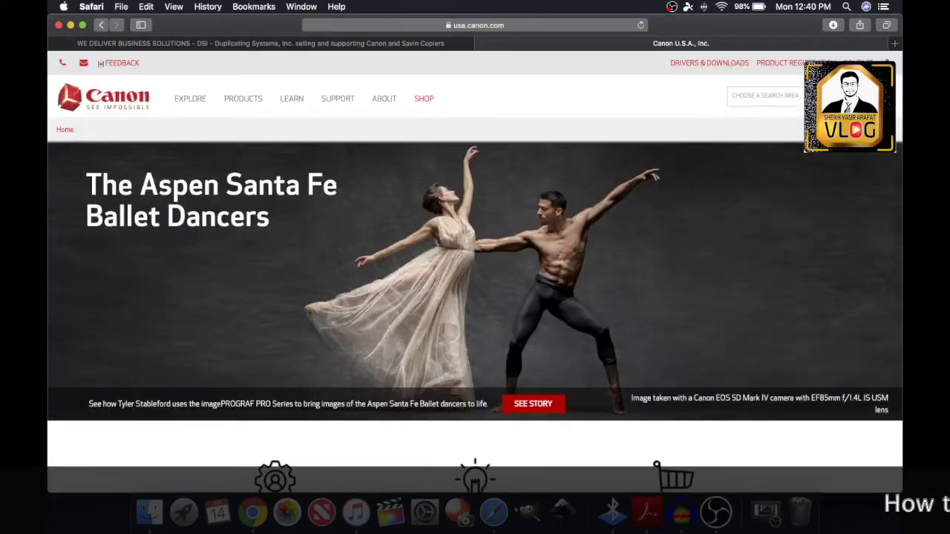
left_click(702, 65)
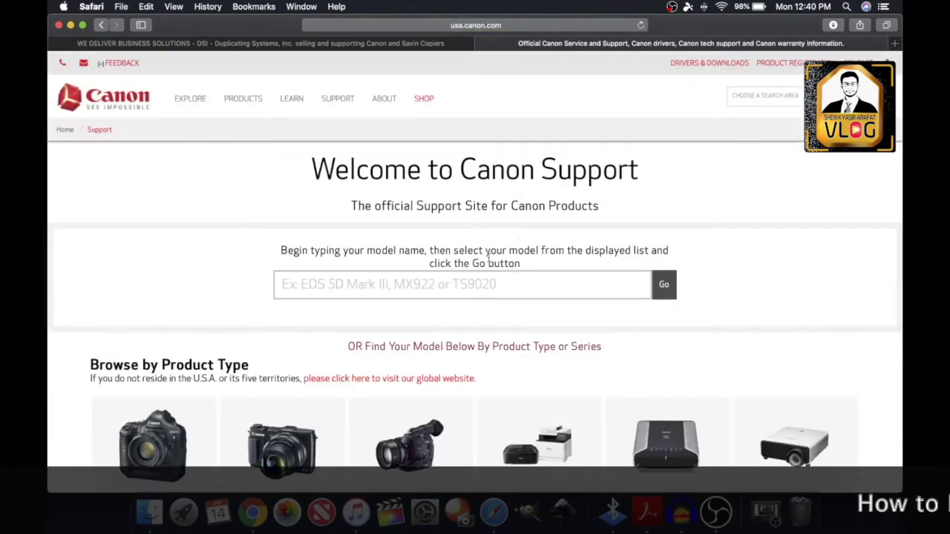
Look up model 4525 and open the support page of the imageRUNNER ADVANCE 4525i II
left_click(485, 286)
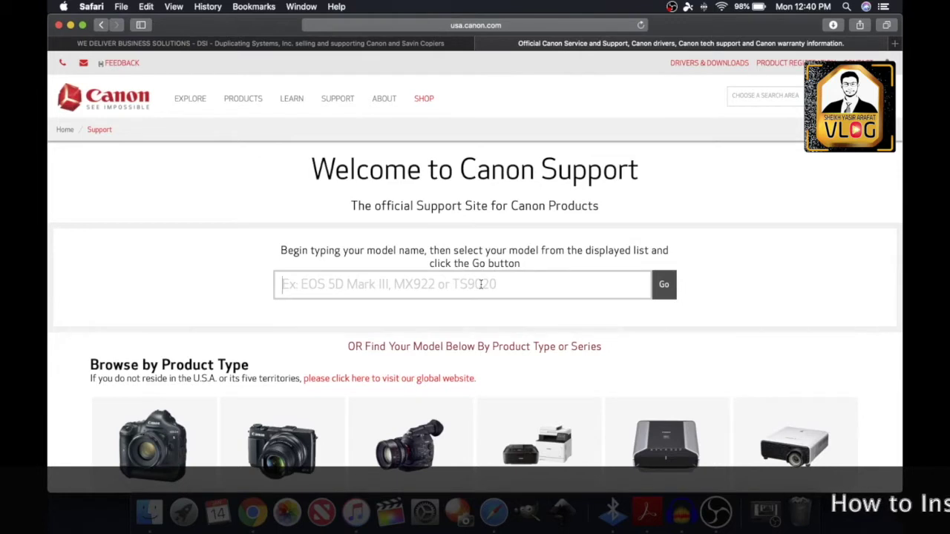
type("4525")
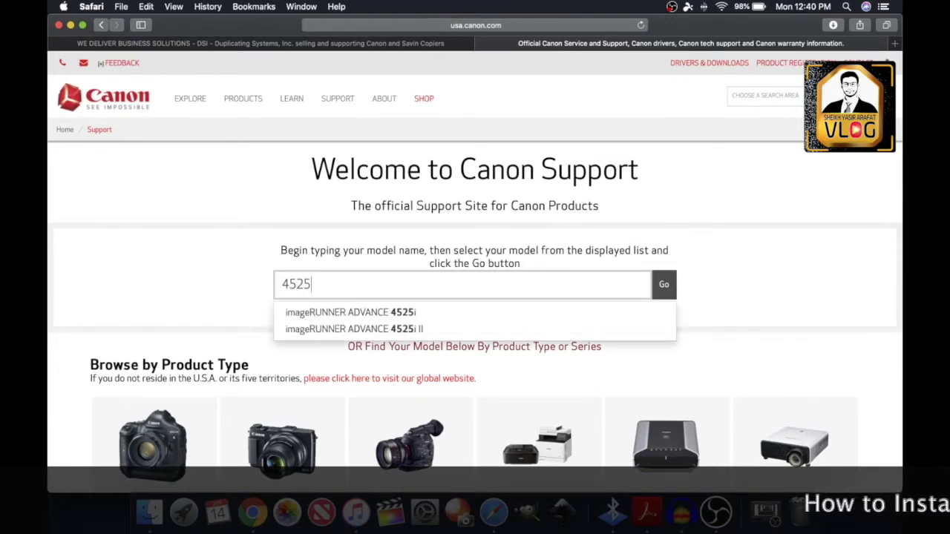
key("Down")
key("Down")
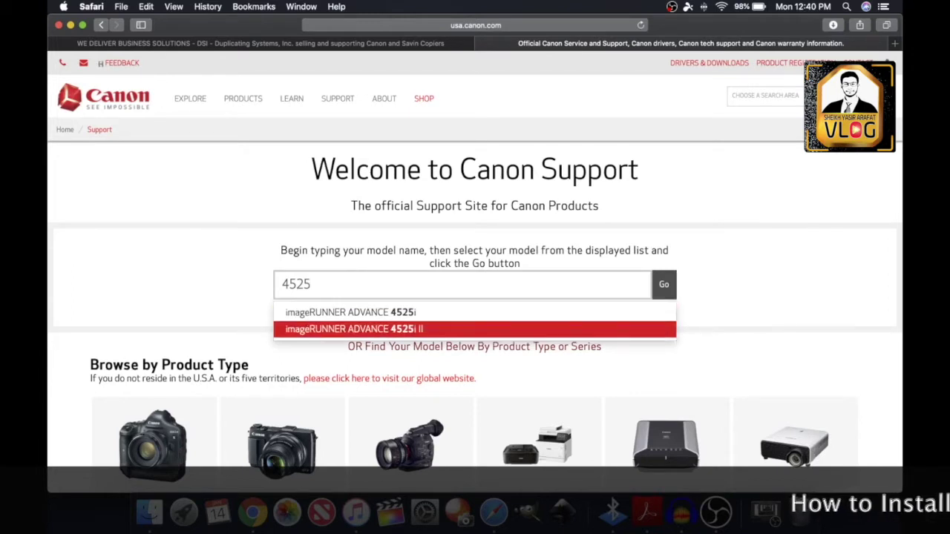
left_click(450, 331)
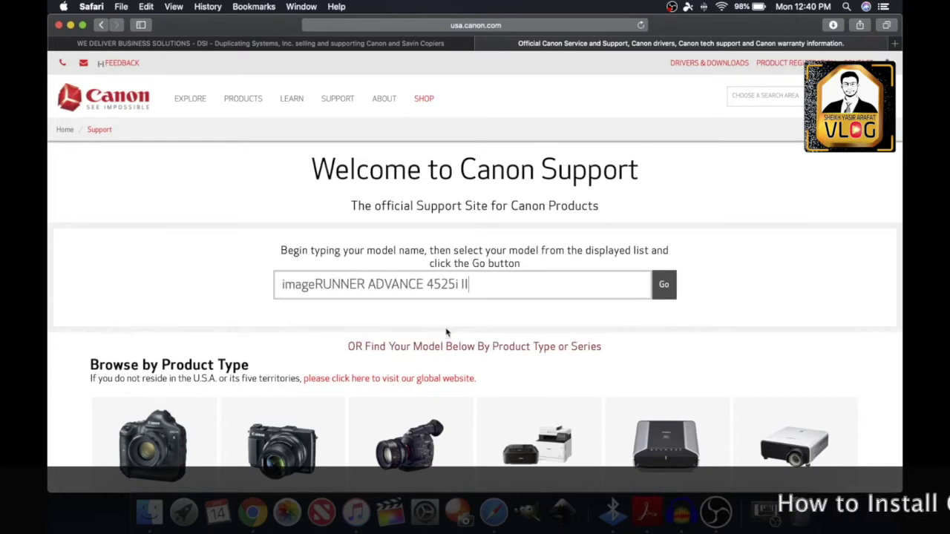
left_click(662, 289)
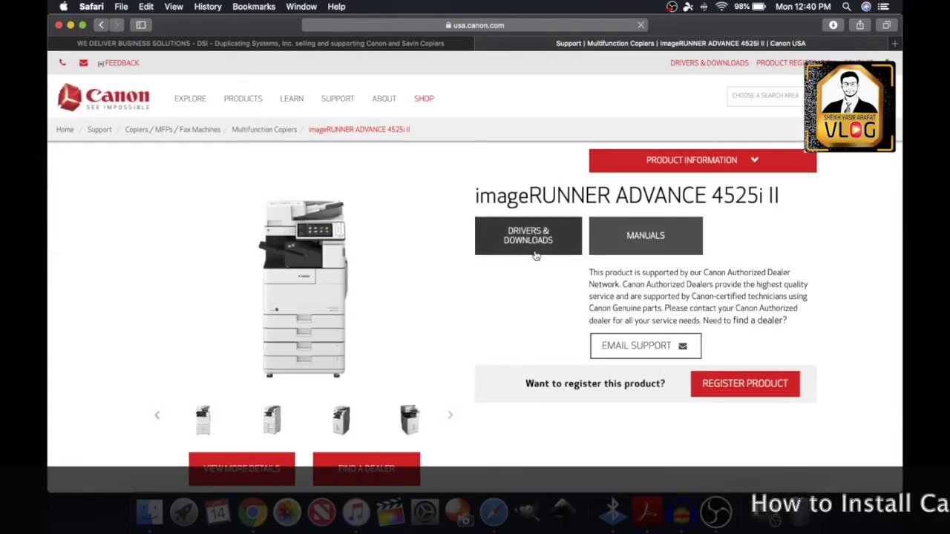
Download the recommended macOS driver UFRII_v10.17.0_Mac.zip from the copier's drivers and downloads section
left_click(544, 243)
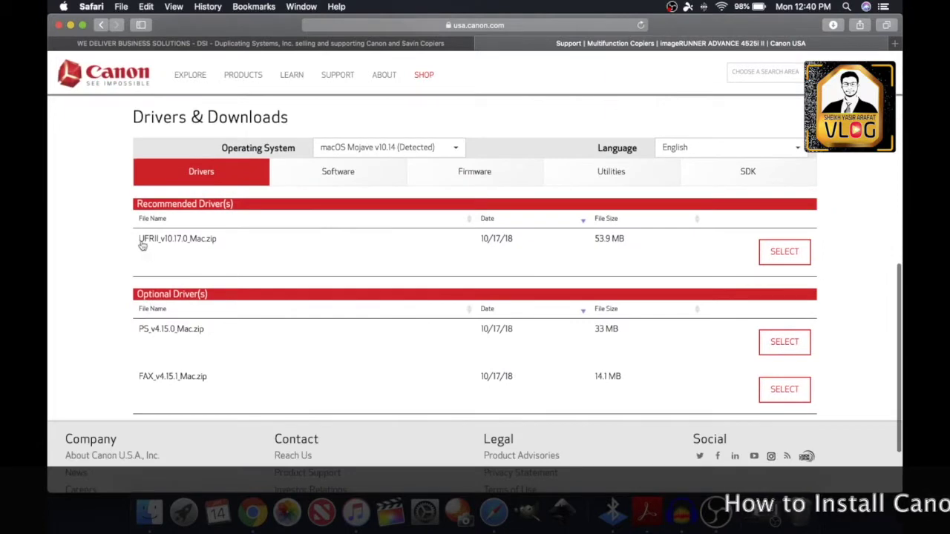
left_click(772, 252)
left_click(756, 359)
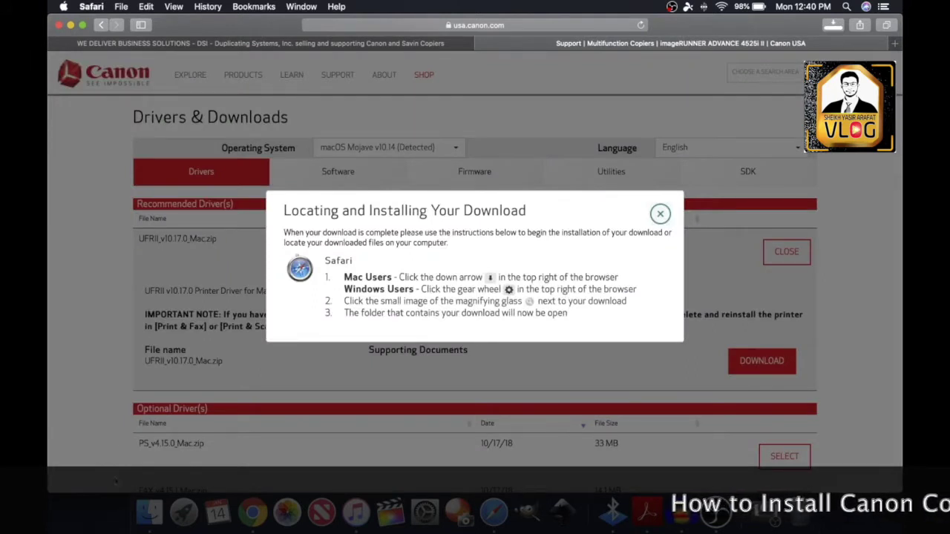
In Finder, open the downloaded UFRII_v10.17.0_Mac.dmg and launch UFRII_LT_LIPS_LX_Installer.pkg from its Office folder
left_click(149, 513)
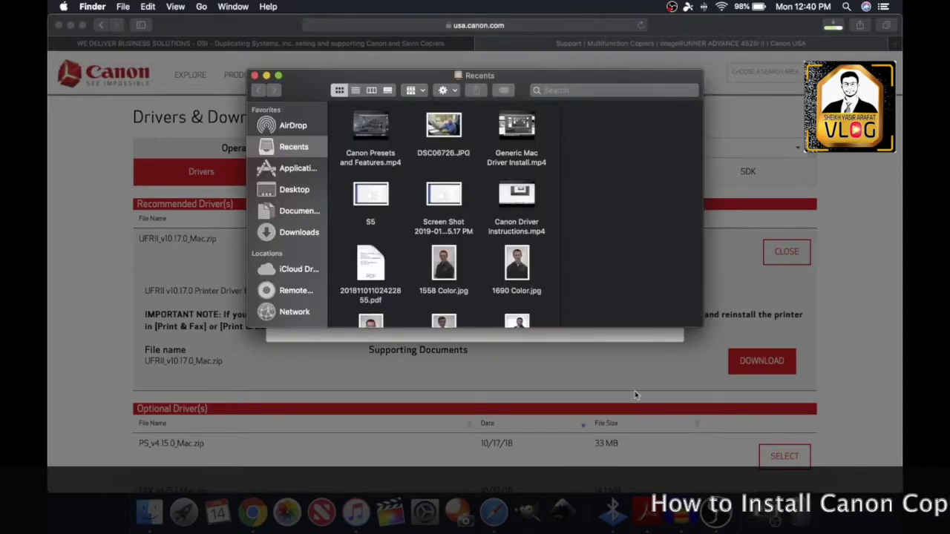
left_click(292, 233)
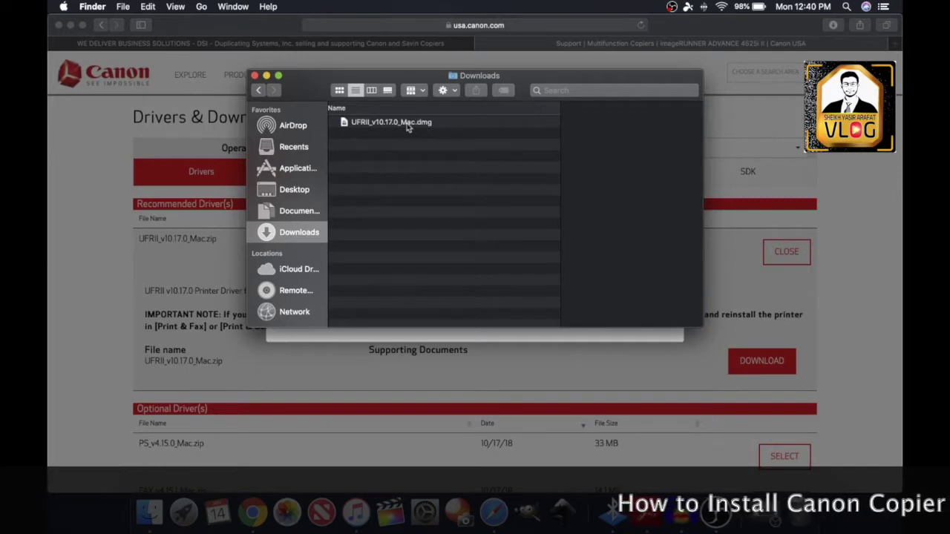
double_click(407, 124)
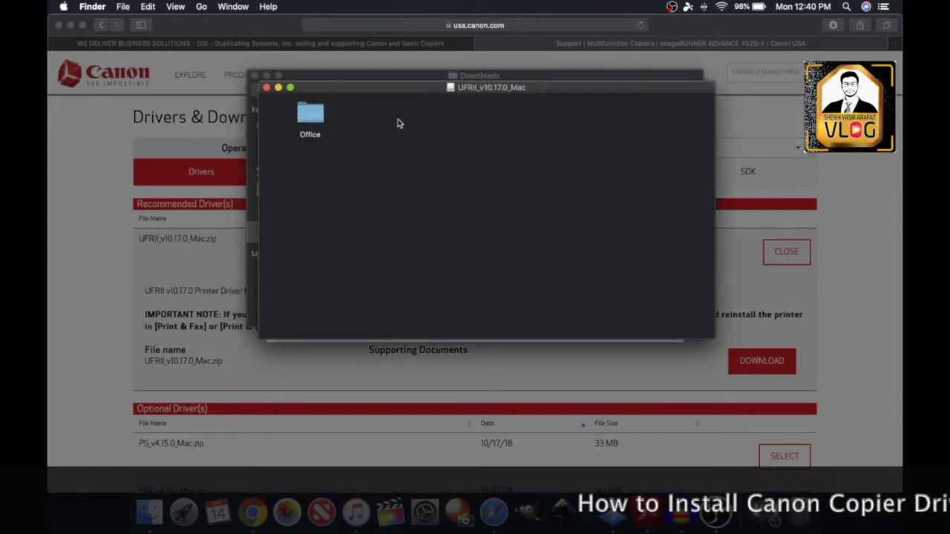
double_click(311, 117)
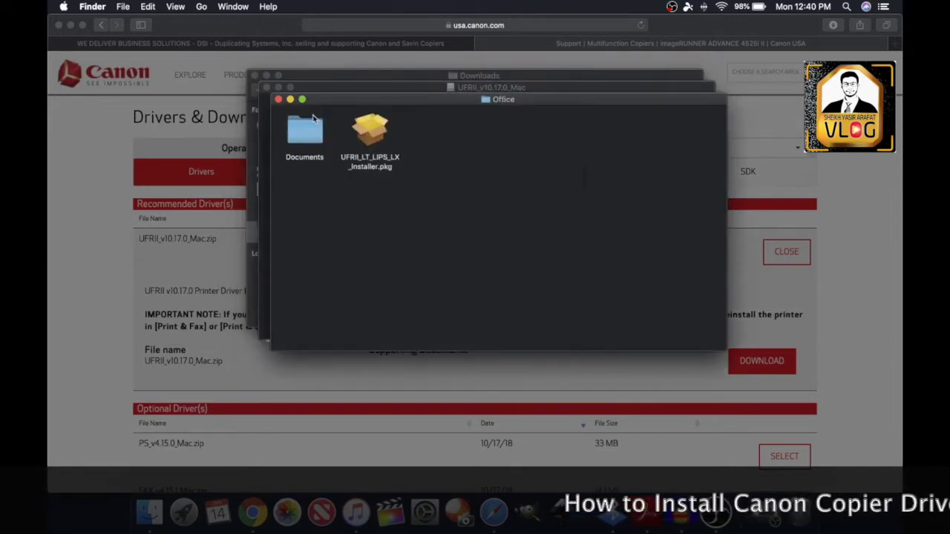
double_click(369, 136)
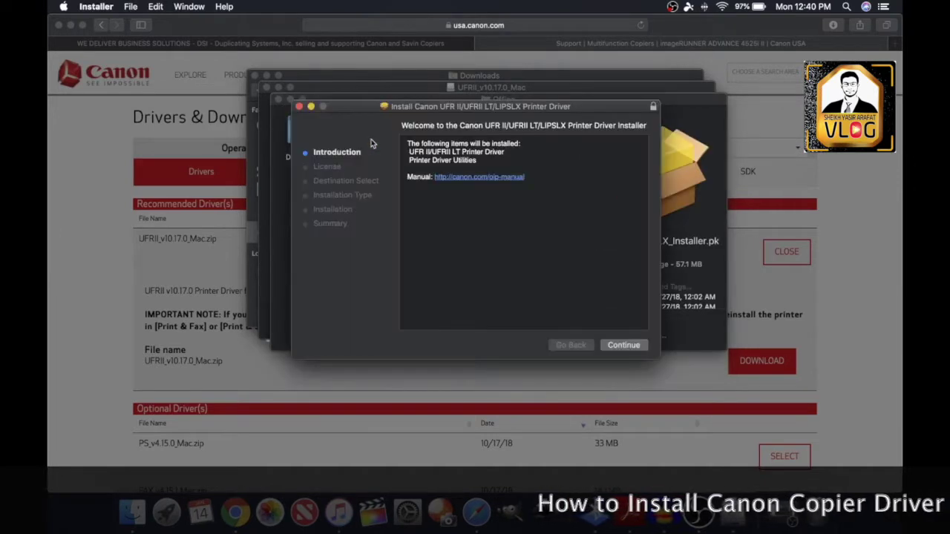
Proceed past the driver installer's introduction and agree to the software license agreement
left_click(636, 346)
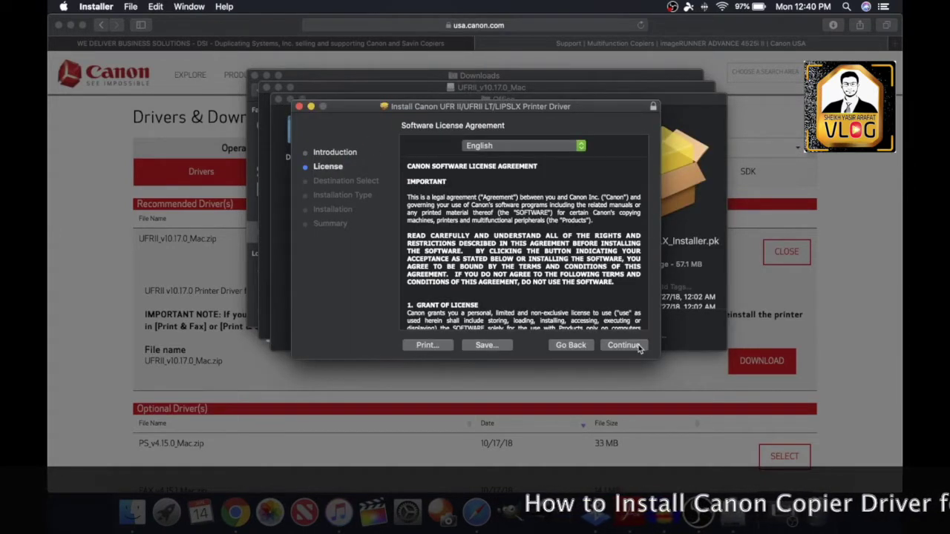
left_click(637, 346)
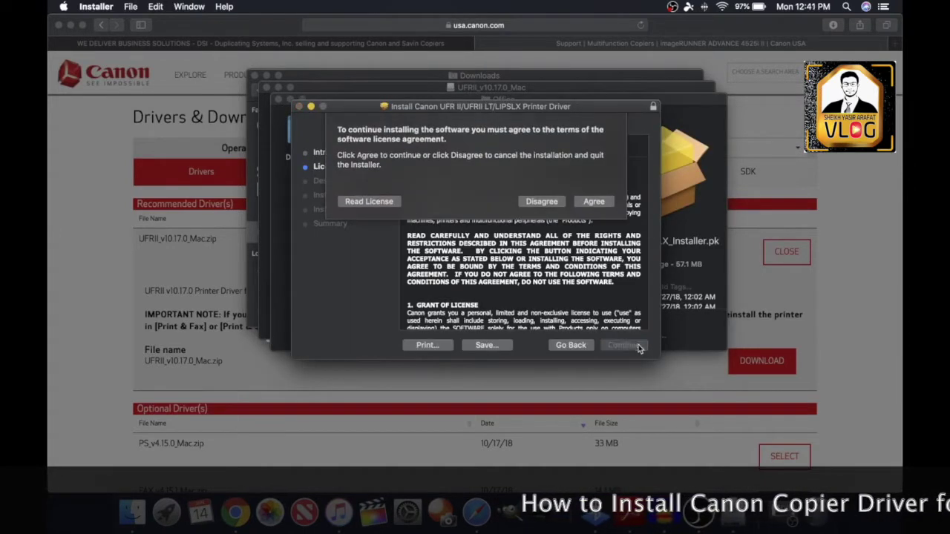
left_click(594, 202)
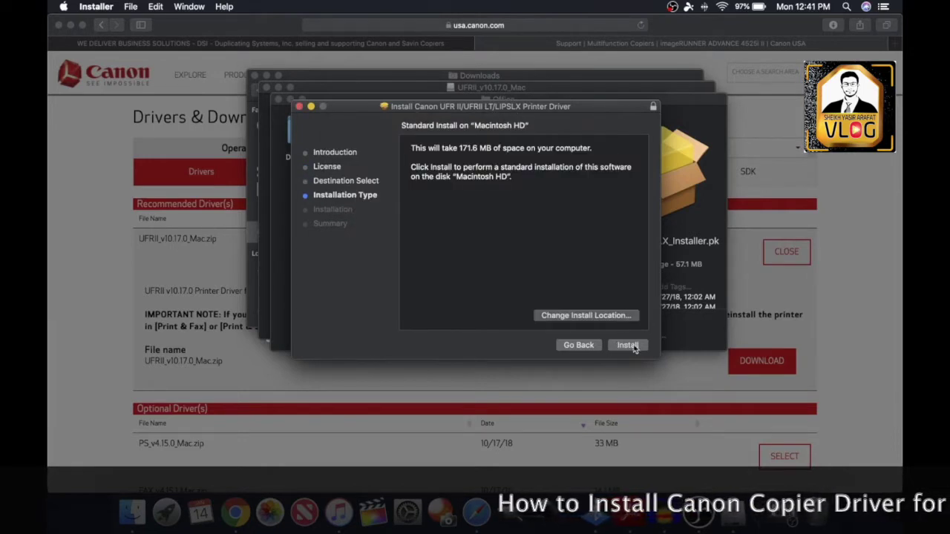
Run the standard driver installation on Macintosh HD, authorizing it with the account password
left_click(629, 346)
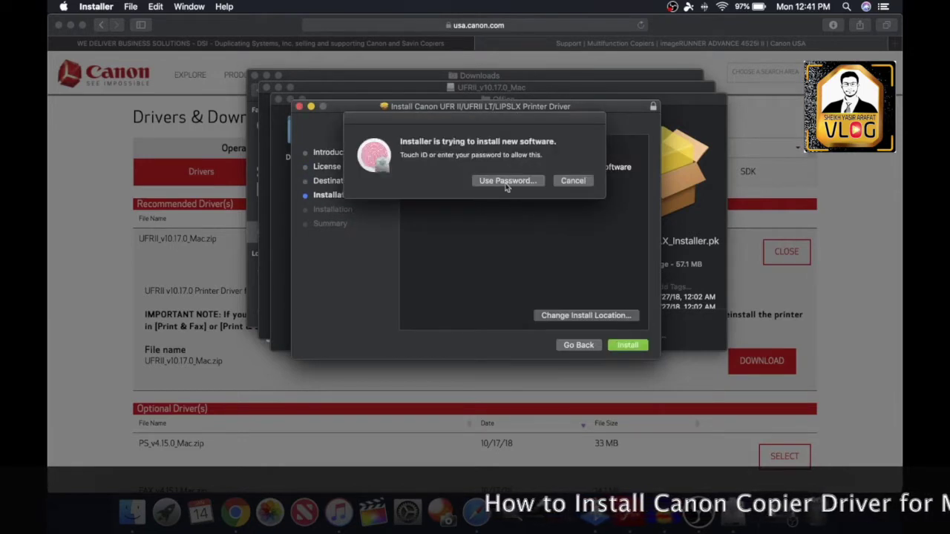
left_click(506, 181)
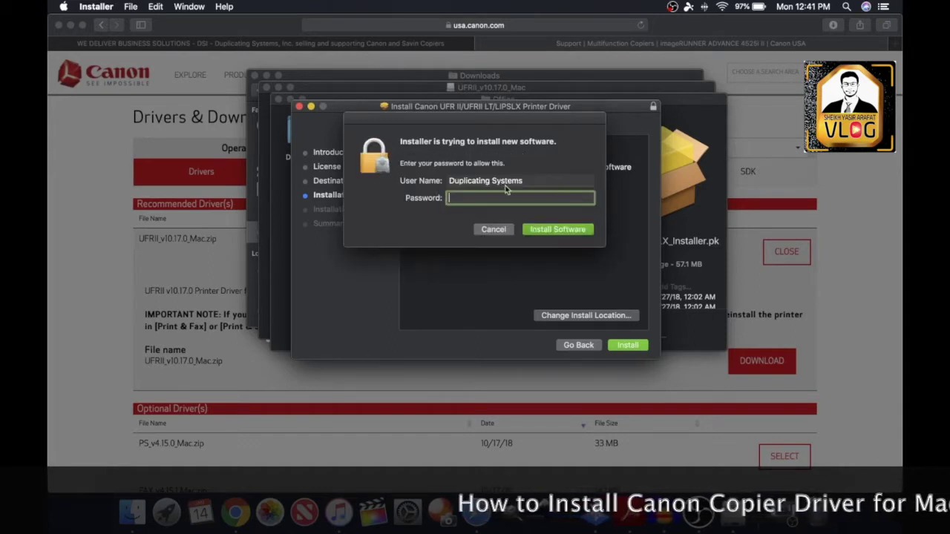
type("•••")
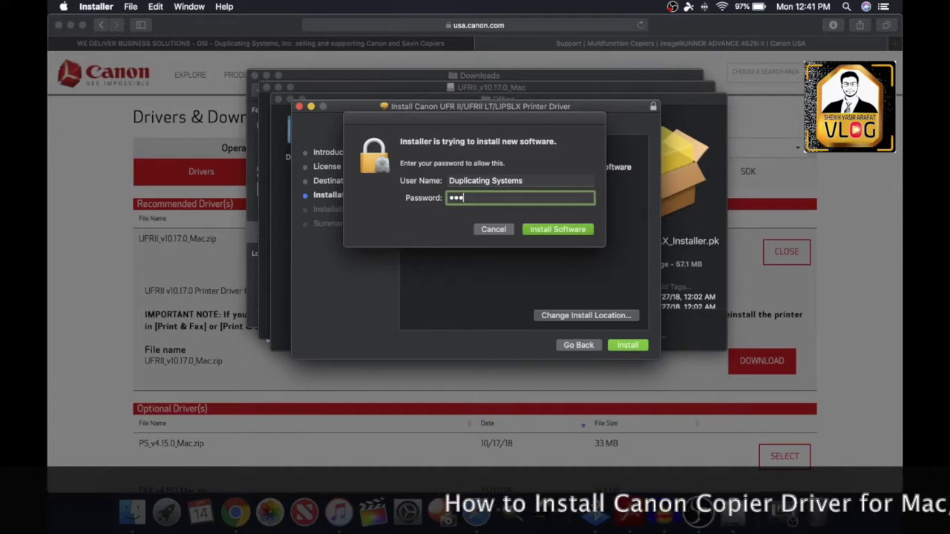
type("•")
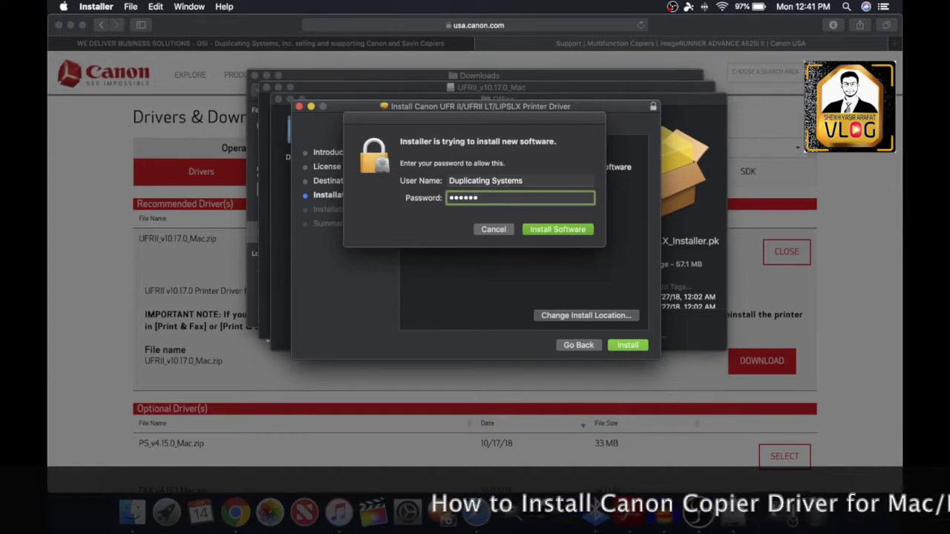
left_click(576, 231)
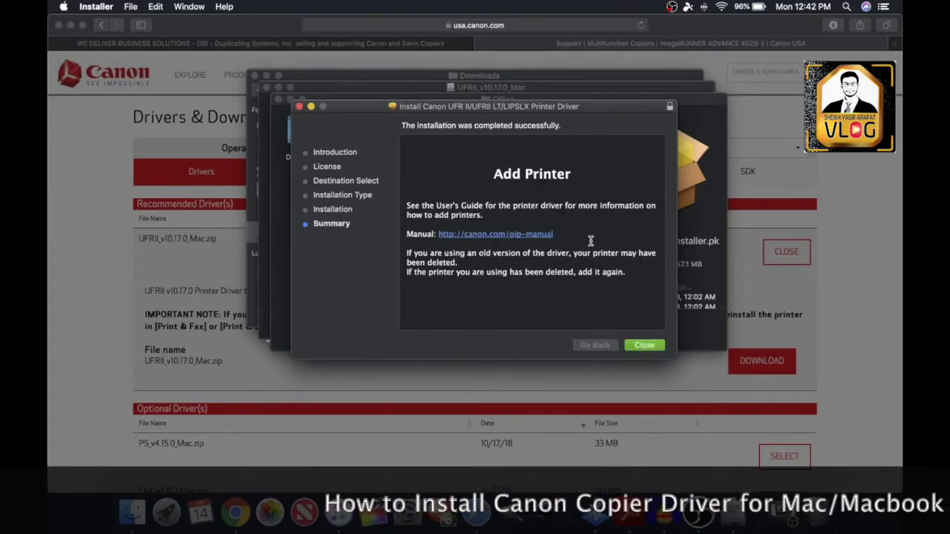
Close the finished installer, moving it to the Trash, and close the Downloads window
left_click(650, 348)
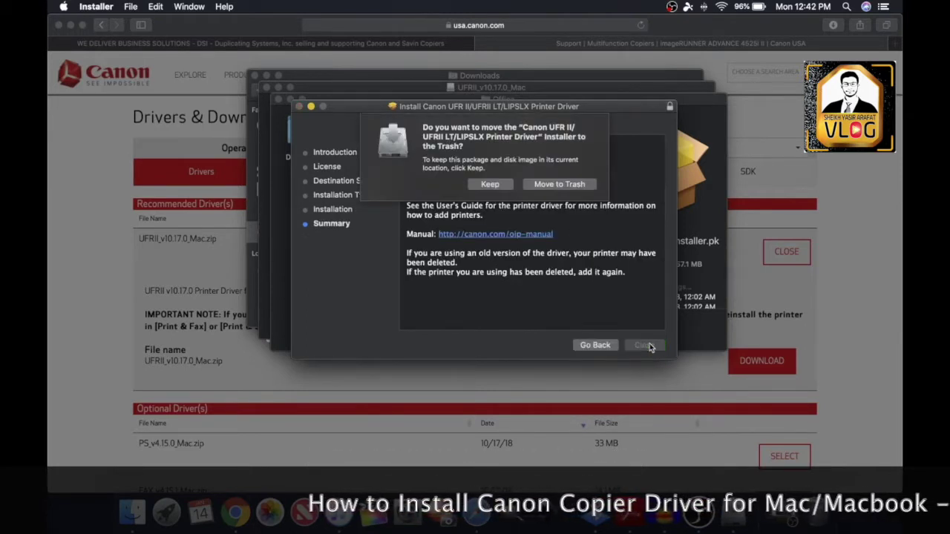
left_click(551, 187)
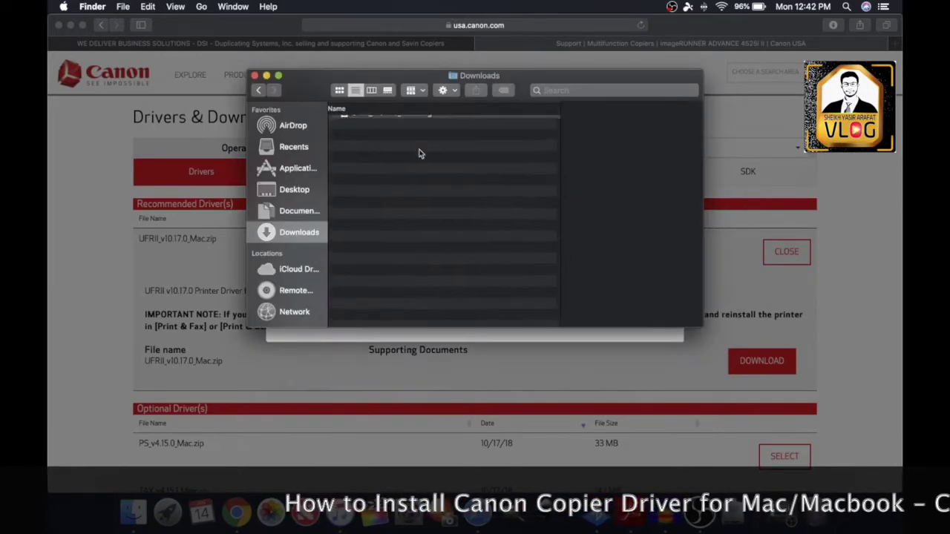
left_click(255, 75)
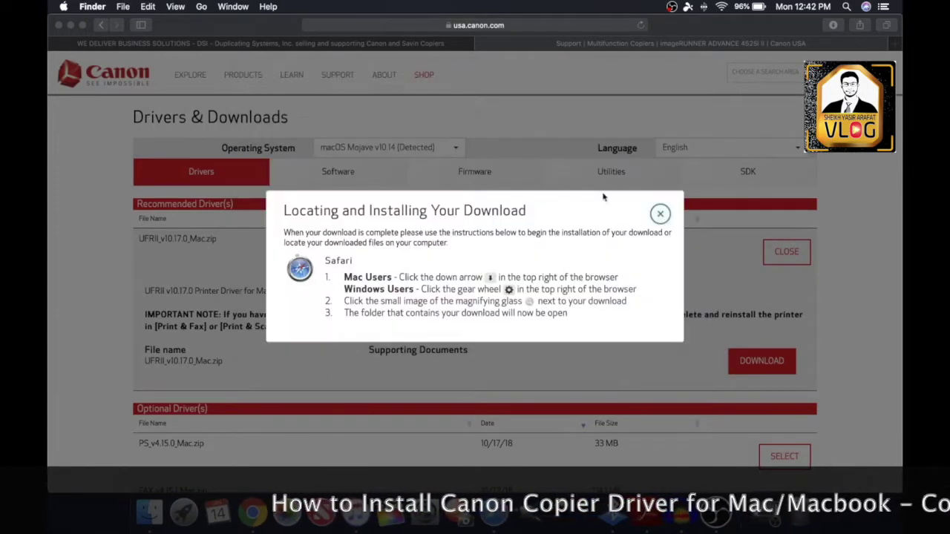
Dismiss the download instructions on the Canon page and close the Canon browser tab
left_click(660, 214)
left_click(660, 215)
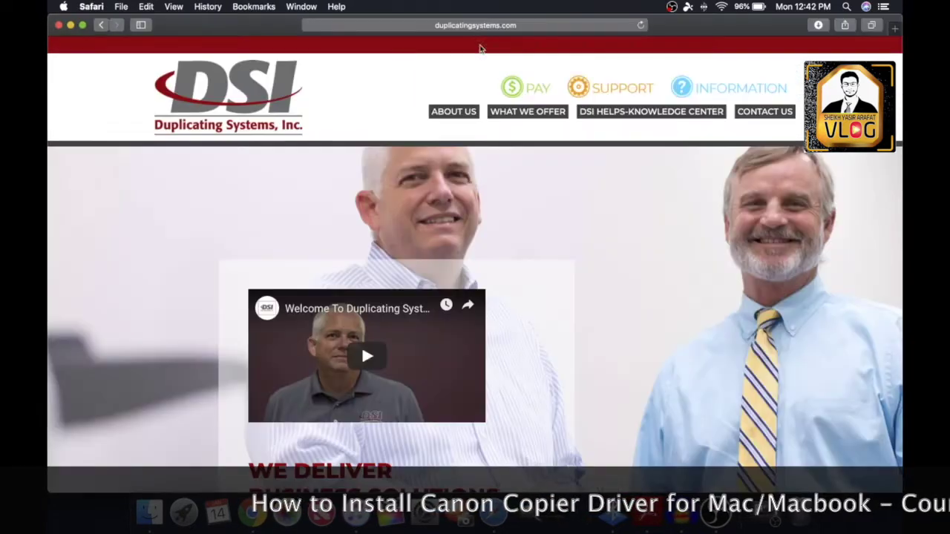
left_click(474, 44)
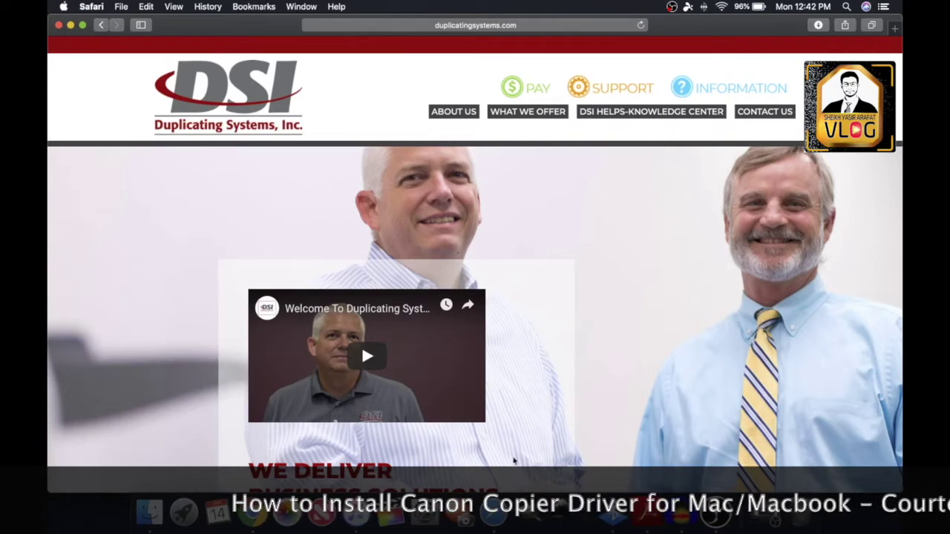
Open Printers & Scanners in System Preferences and start adding a new printer
left_click(424, 513)
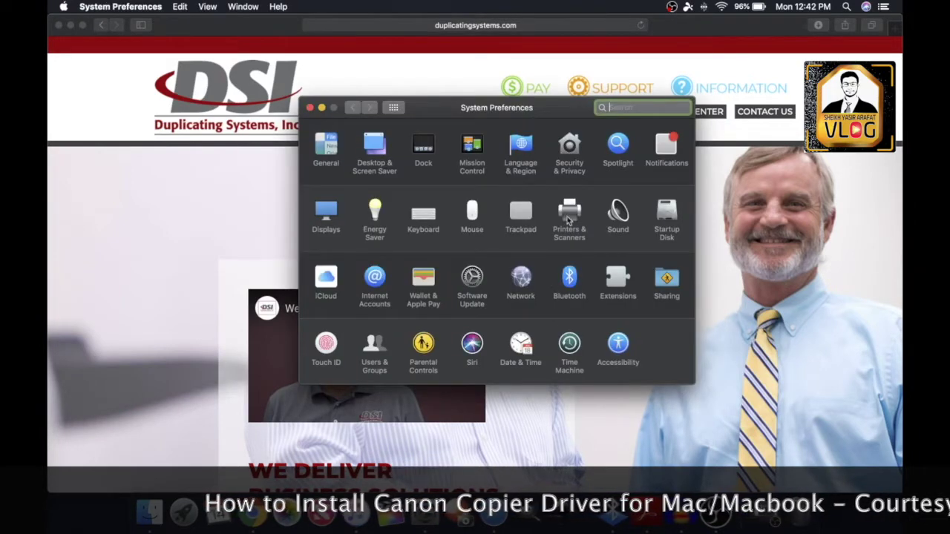
left_click(569, 217)
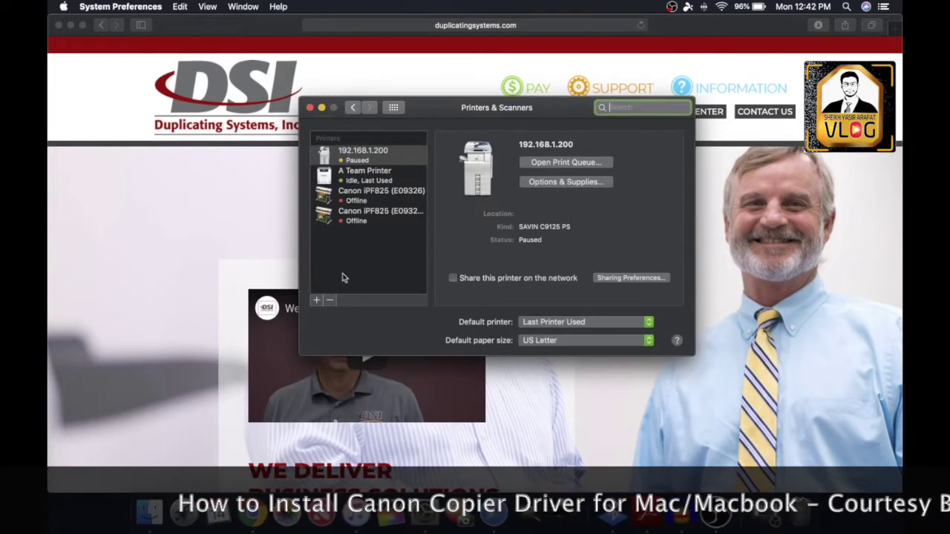
left_click(316, 302)
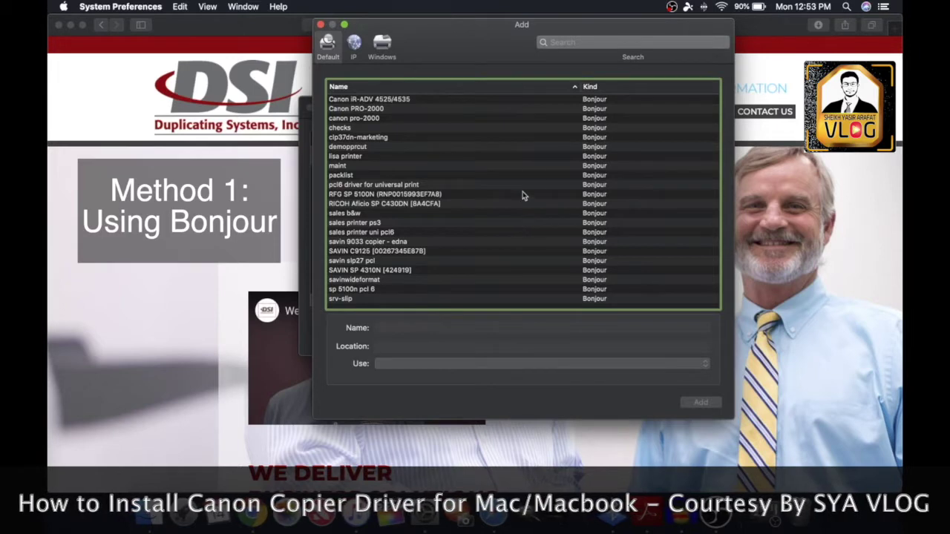
Choose the Bonjour printer Canon iR-ADV 4525/4535 as the device to add and name it Demo Canon
left_click(393, 102)
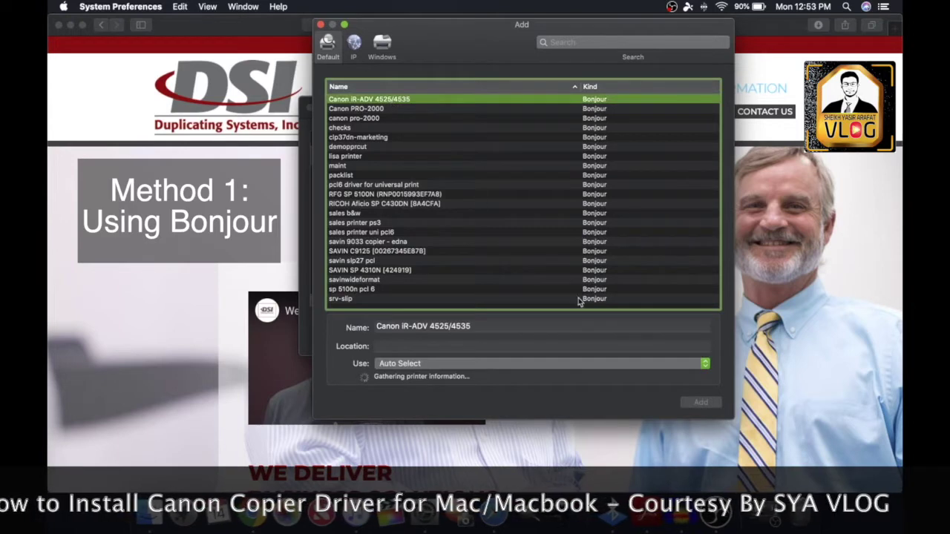
left_click(486, 318)
left_click_drag(485, 317, 380, 318)
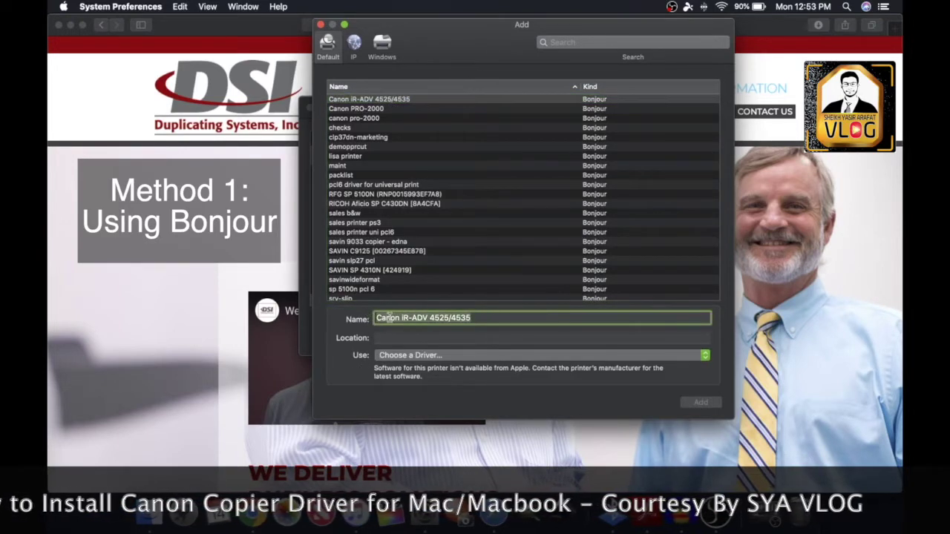
type("Dem")
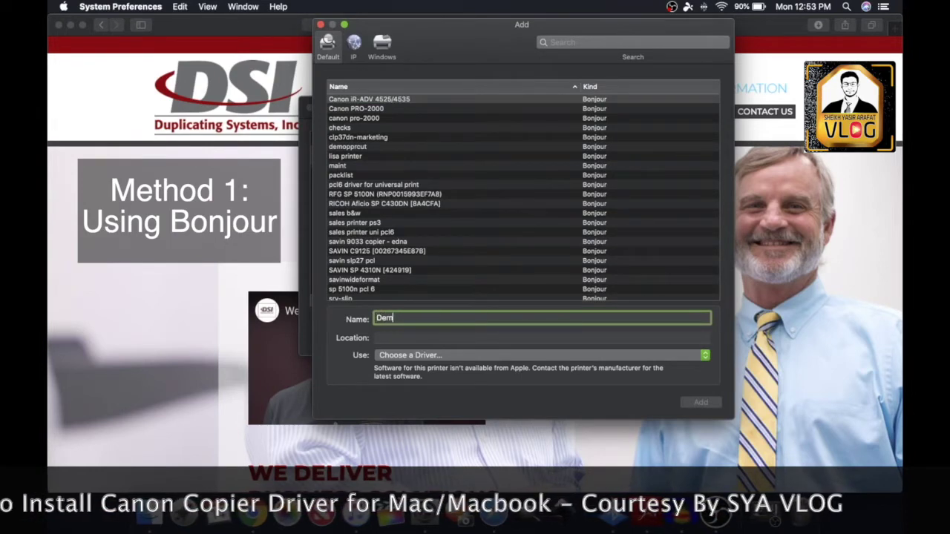
type("o Canon")
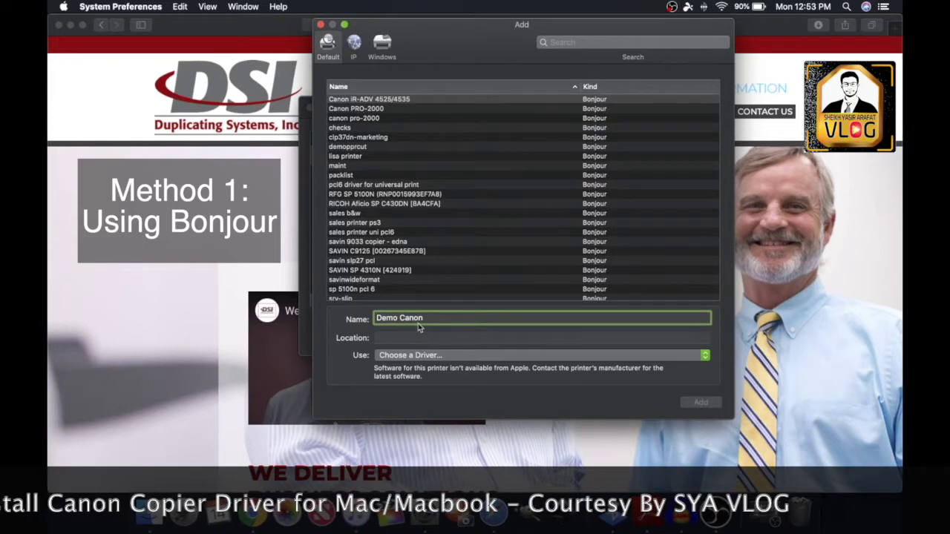
Assign the Canon iR-ADV 4525/4535 driver to the Bonjour printer, filtering the printer software list by 4525
left_click(436, 359)
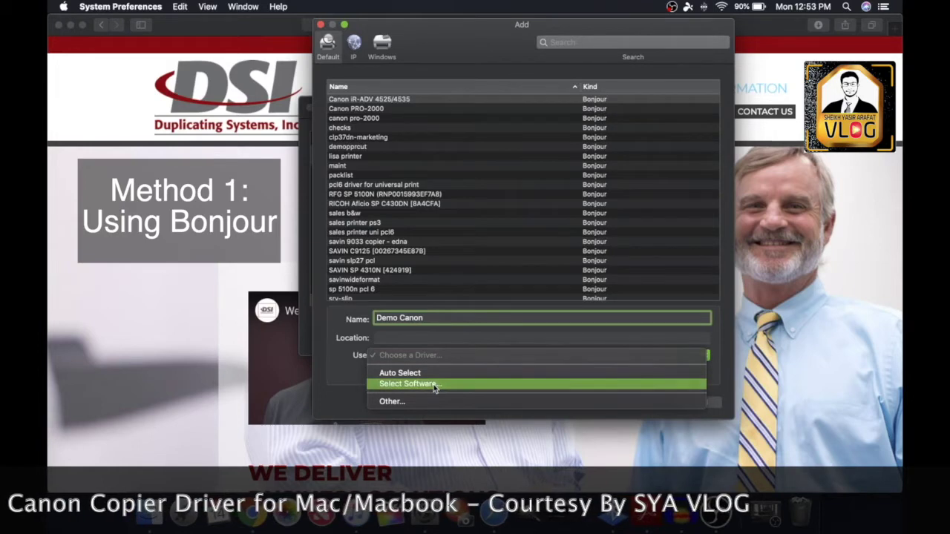
left_click(436, 385)
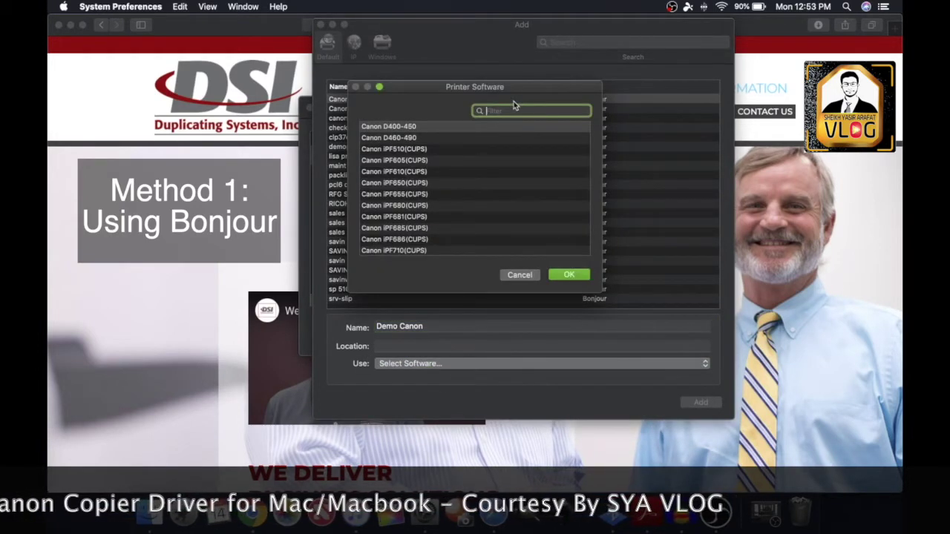
type("42")
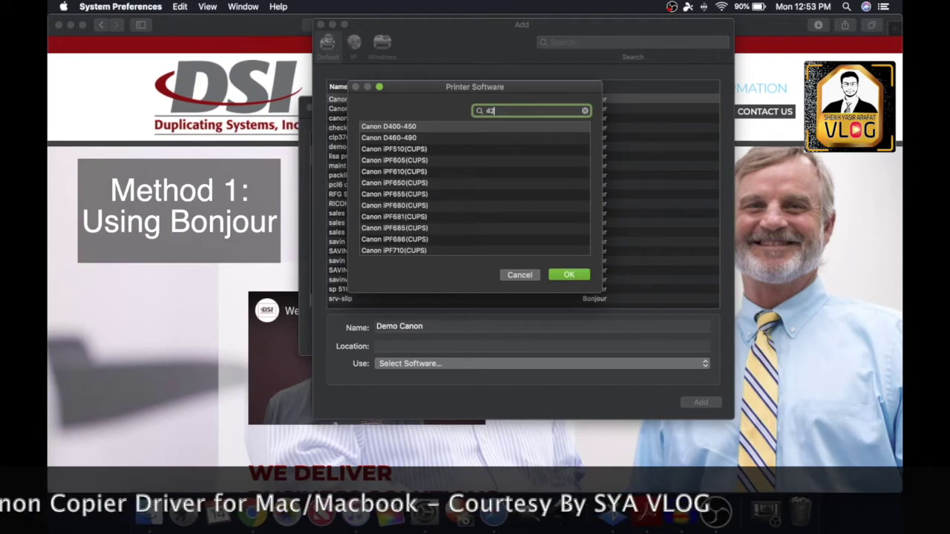
type("25")
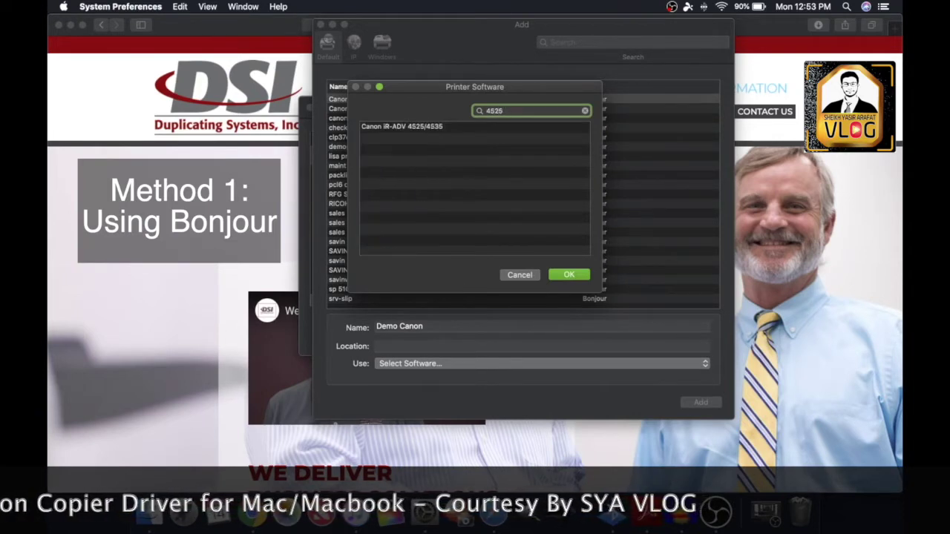
left_click(447, 127)
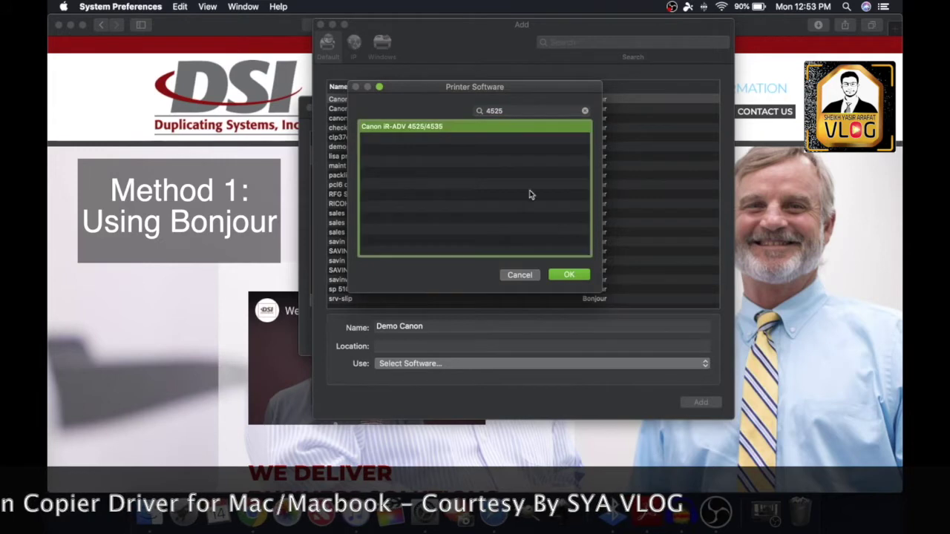
left_click(571, 275)
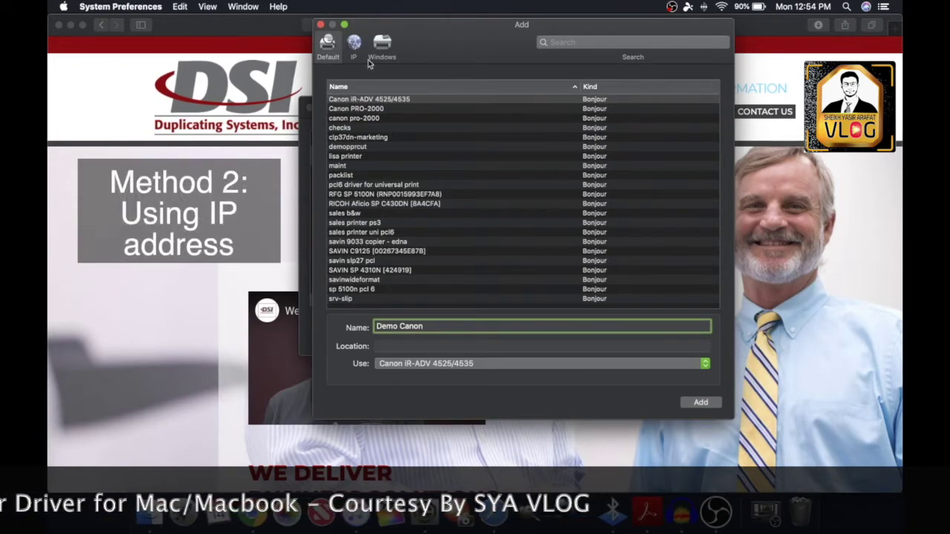
Set up the printer by IP instead, with the address 192.168.1.67 and the HP Jetdirect - Socket protocol
left_click(354, 43)
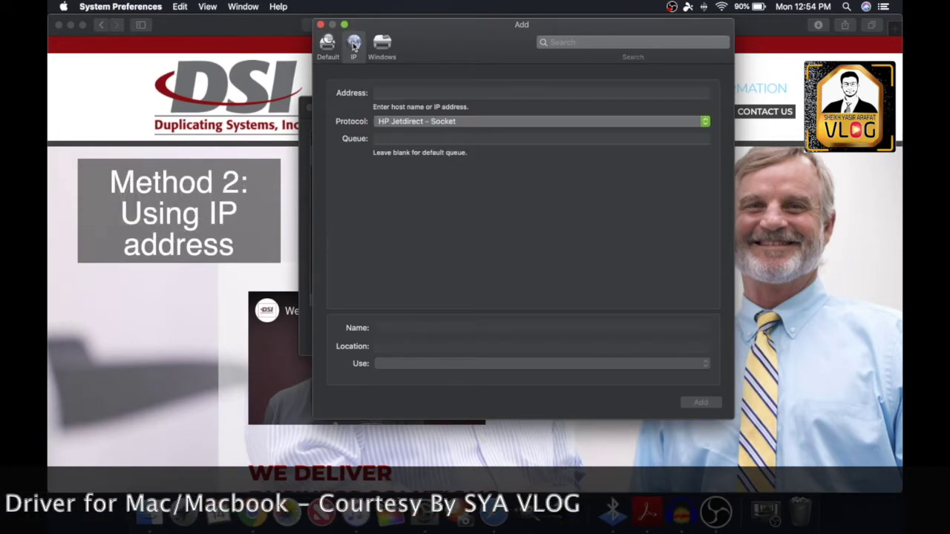
left_click(432, 94)
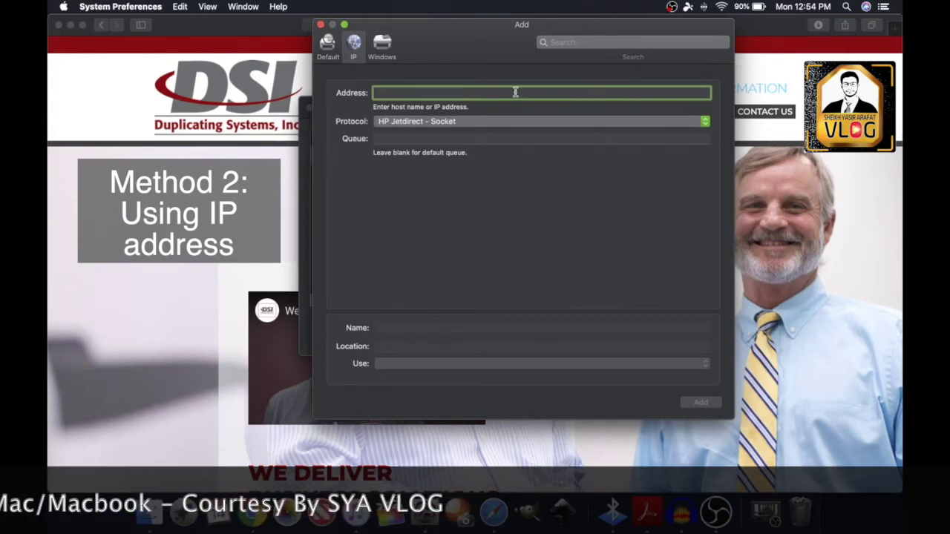
type("192")
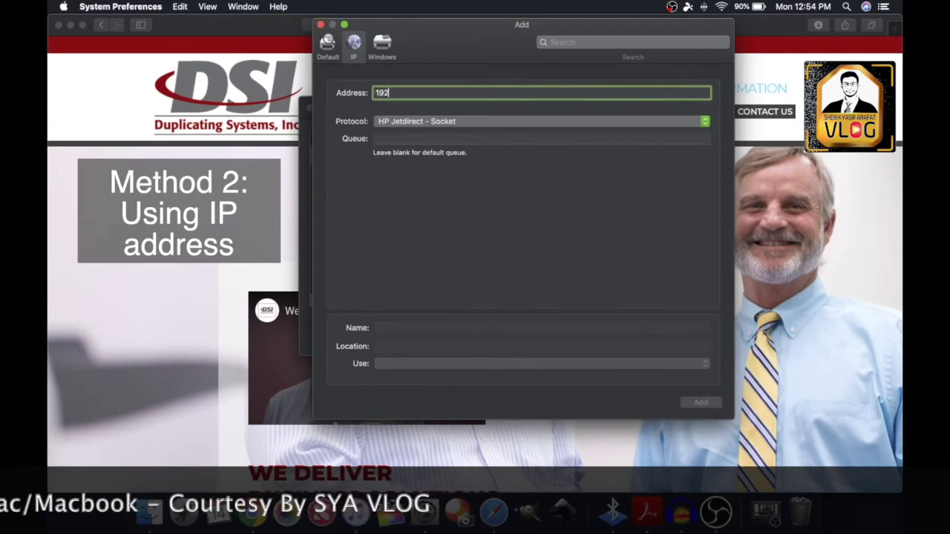
type(".168")
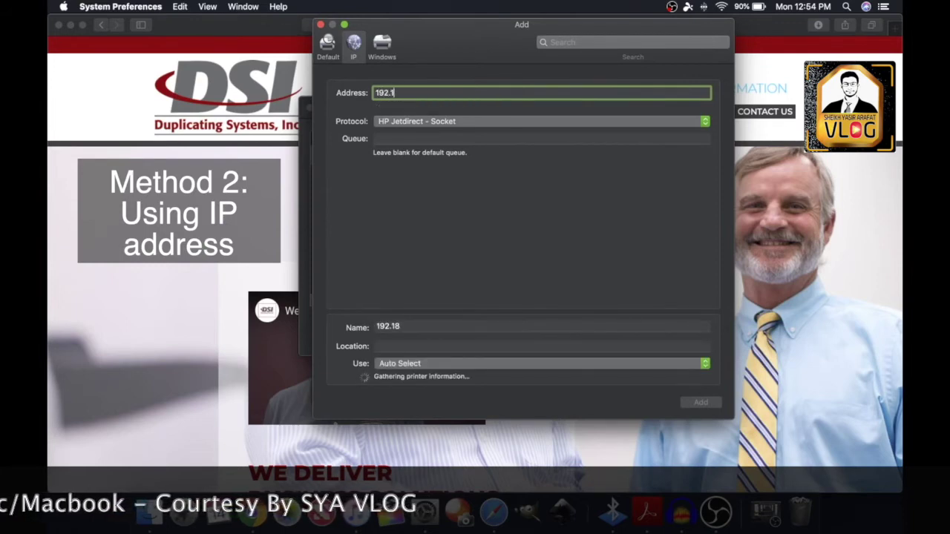
key("BackSpace")
type("68.1.")
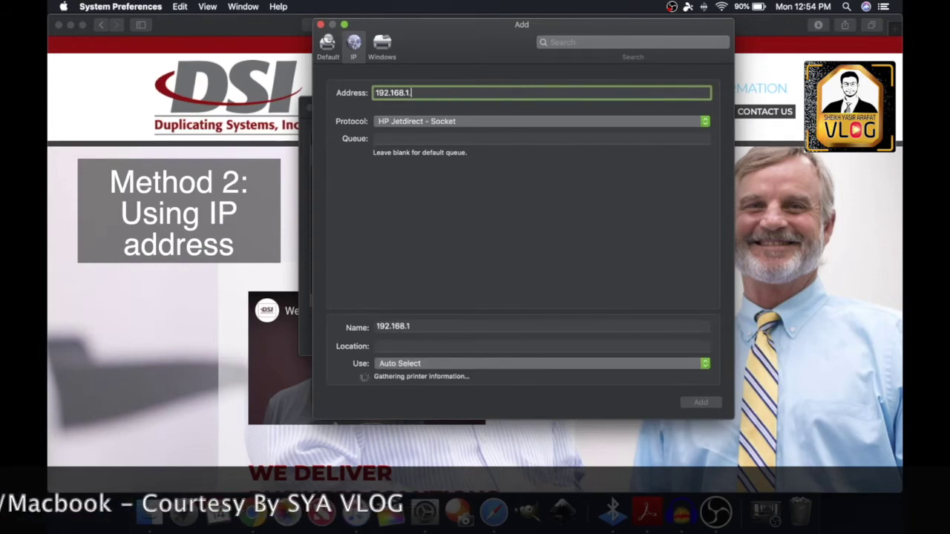
type("67")
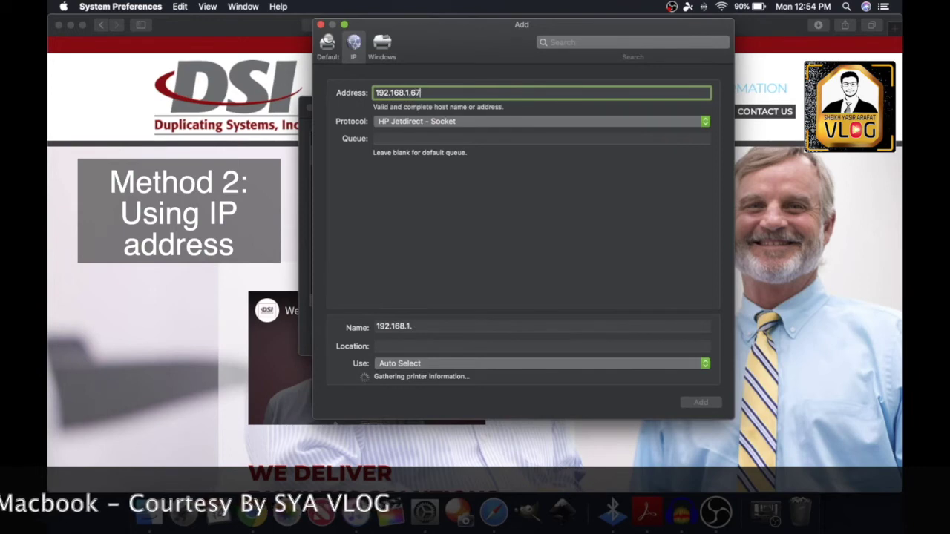
left_click(418, 123)
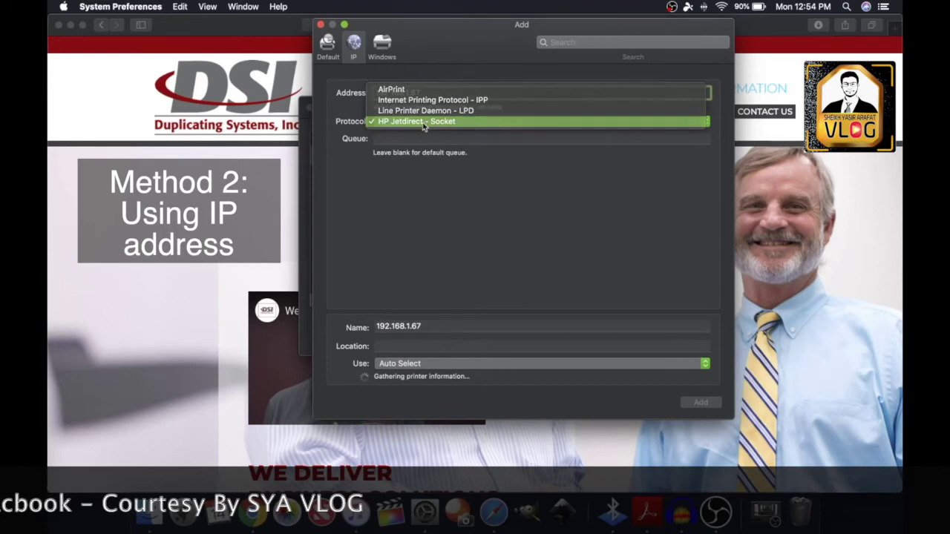
left_click(424, 121)
Replace the IP printer's default name with Demo Canon
left_click(433, 317)
left_click_drag(433, 316, 377, 316)
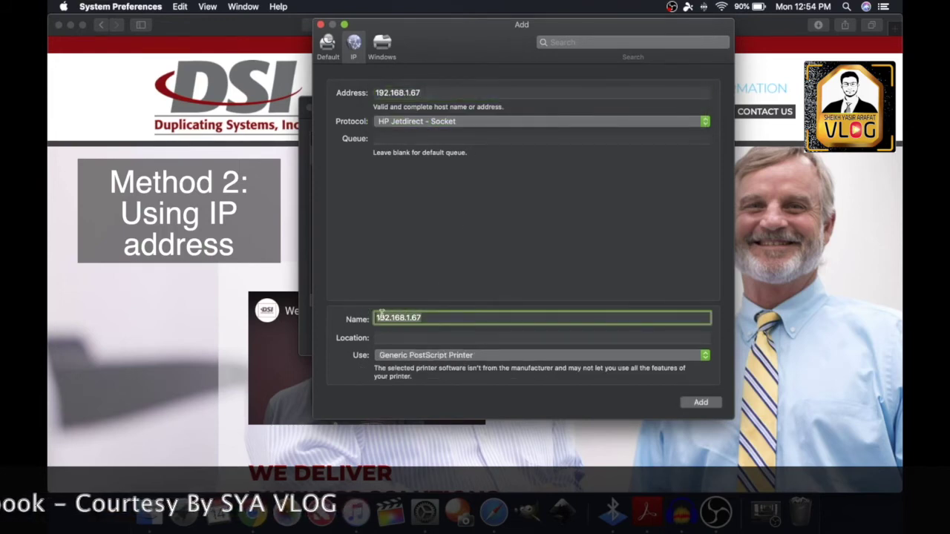
type("Demo")
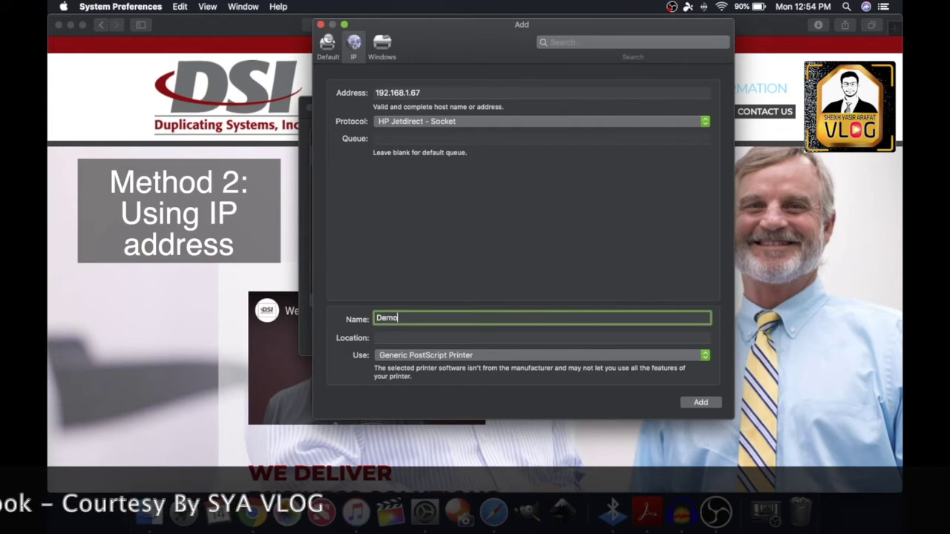
type(" Canon")
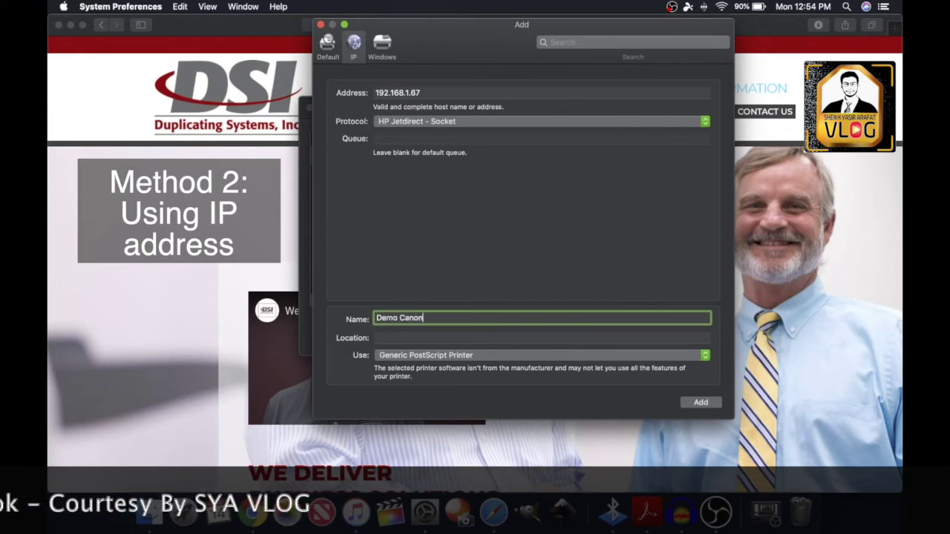
Filter the printer software by 4525, assign the Canon iR-ADV 4525/4535 driver to the IP printer and add it
left_click(428, 360)
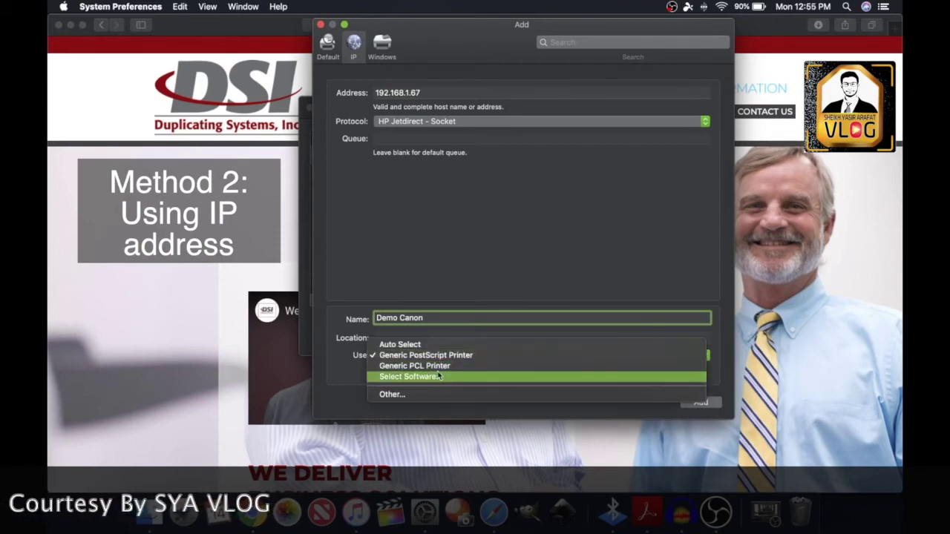
left_click(437, 378)
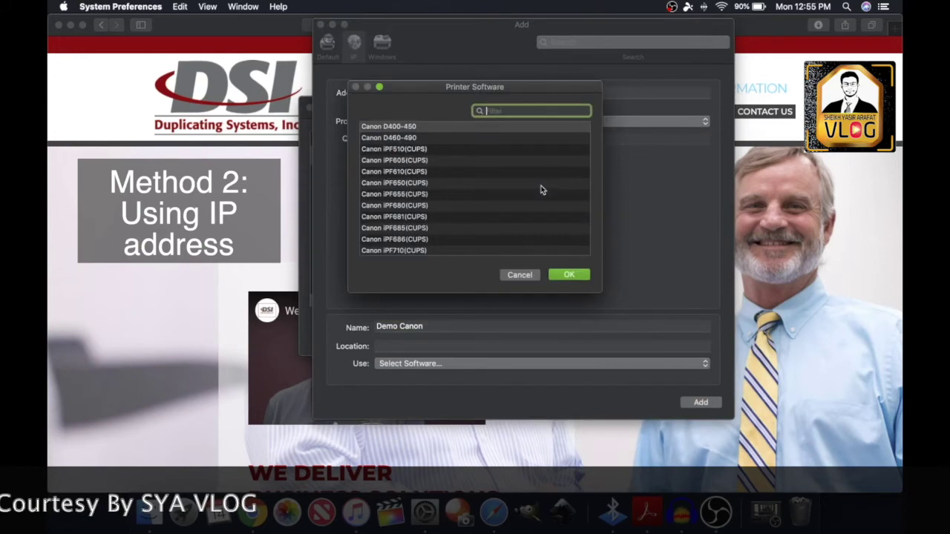
type("4525")
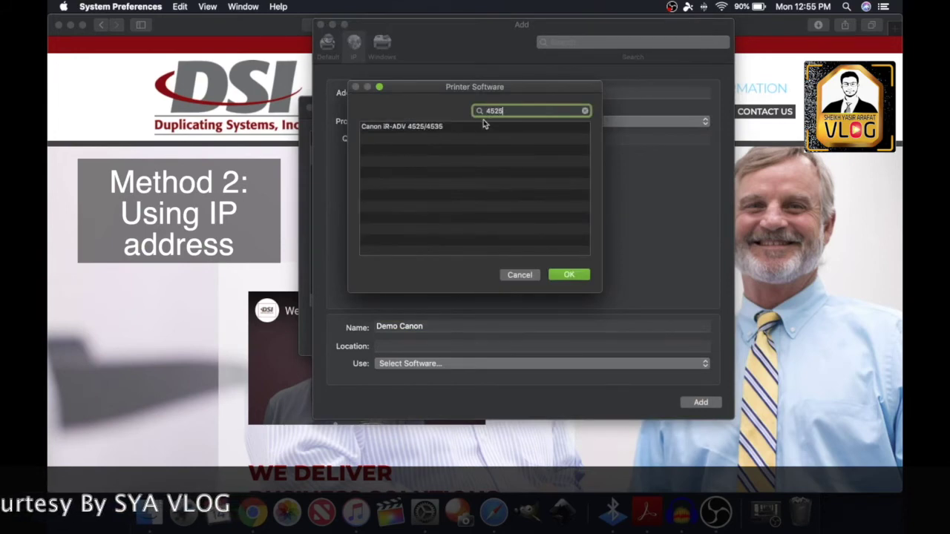
left_click(452, 127)
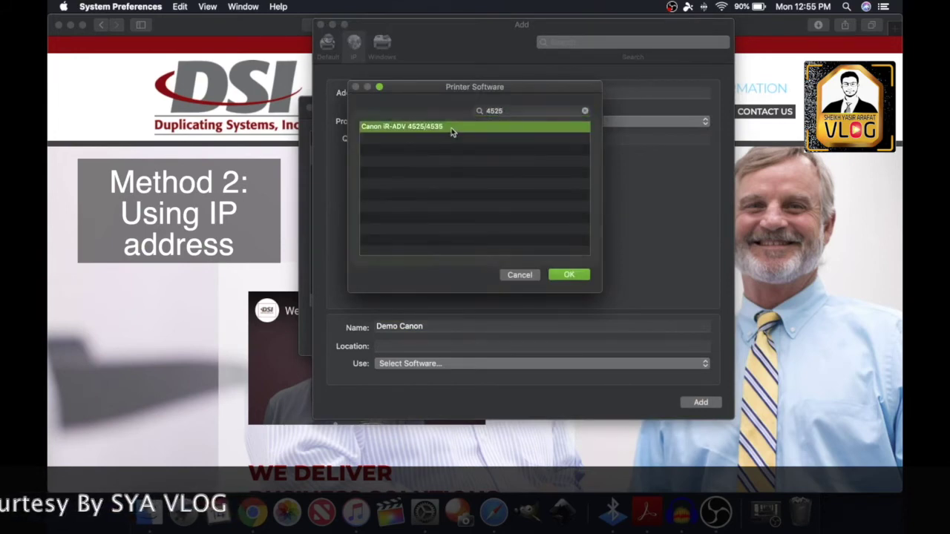
left_click(568, 275)
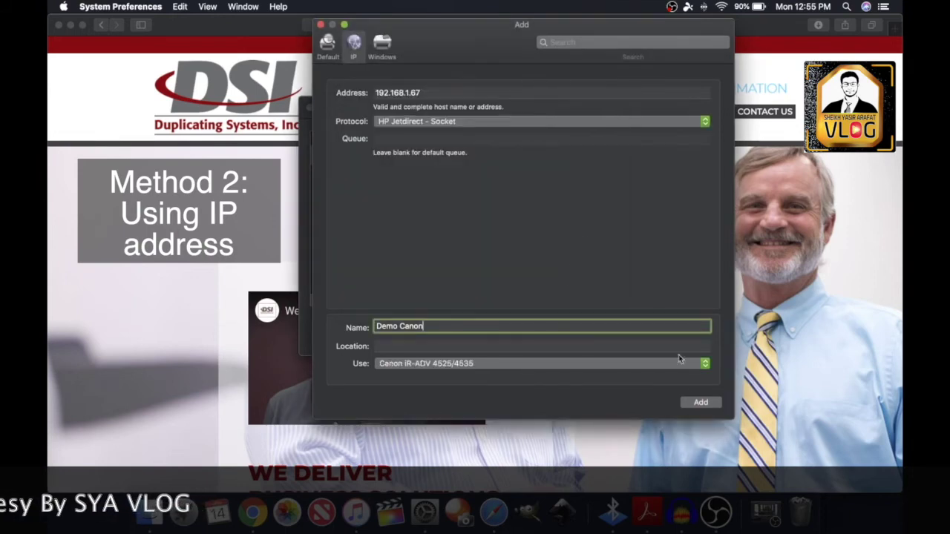
left_click(705, 406)
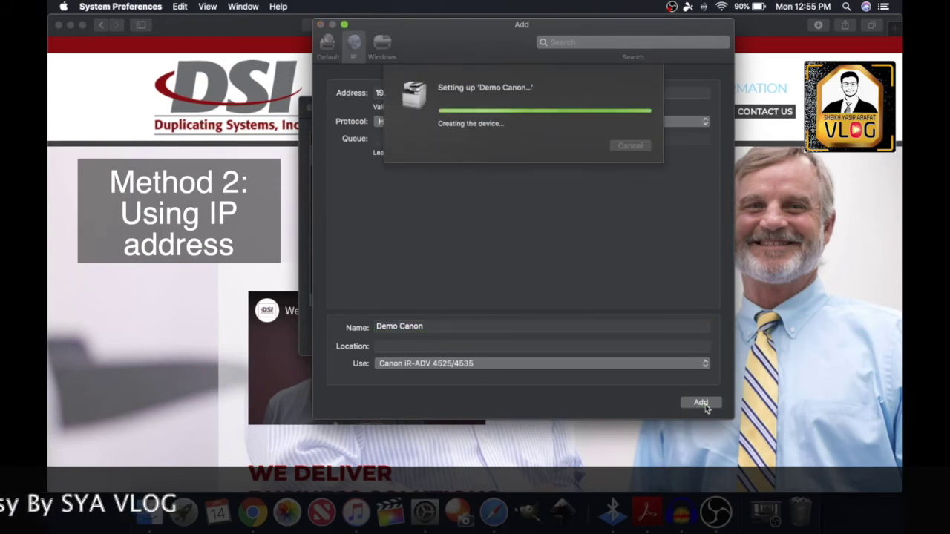